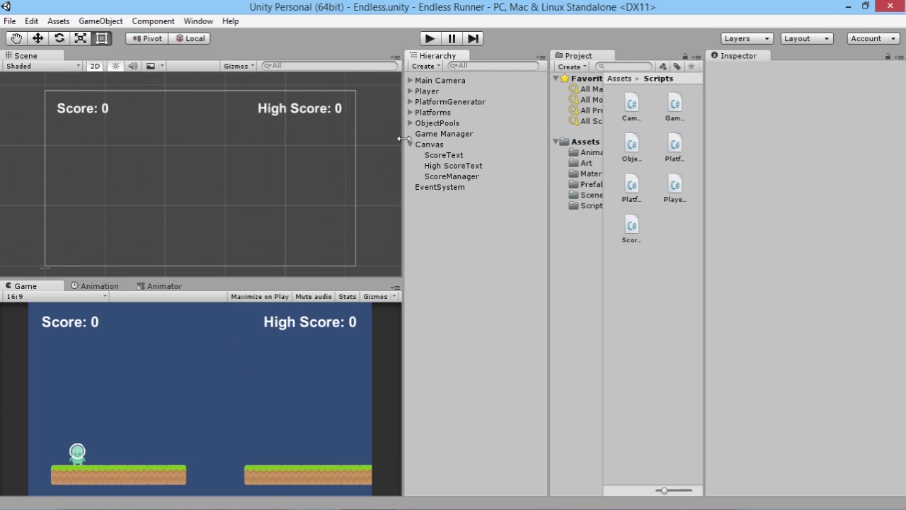
Step: Play-test the runner with three jumps, then list the Art folder beside the asset pack folder
left_click(431, 37)
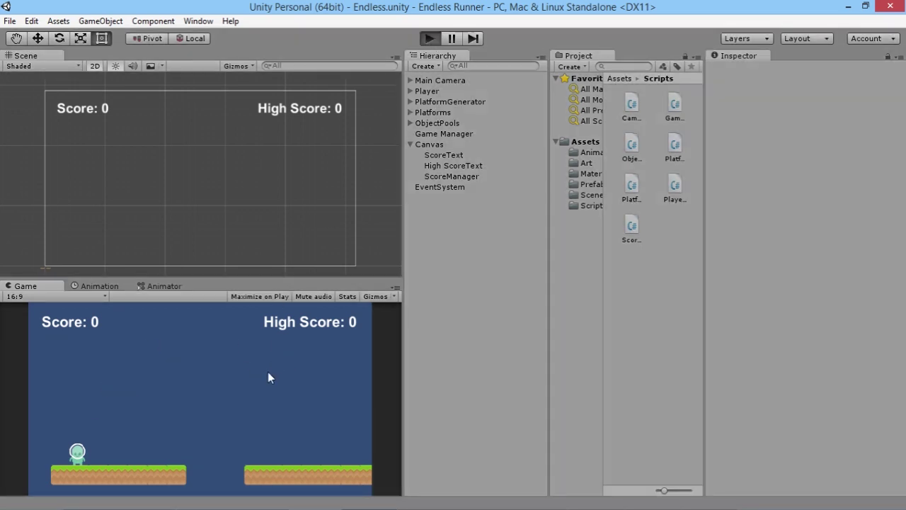
key("space")
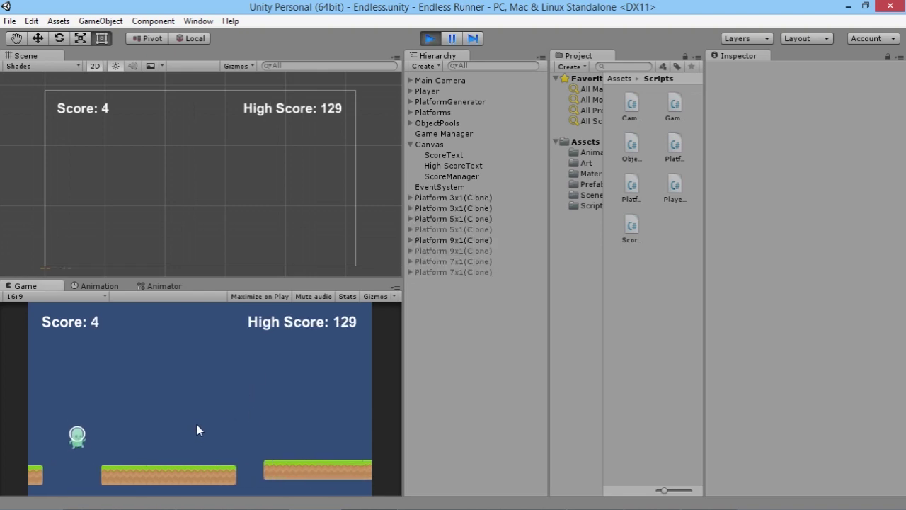
key("space")
key("space")
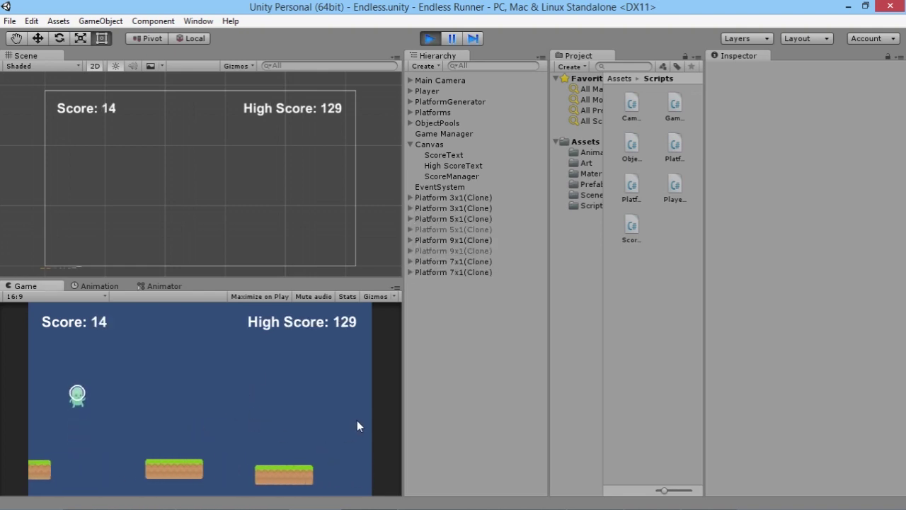
key("space")
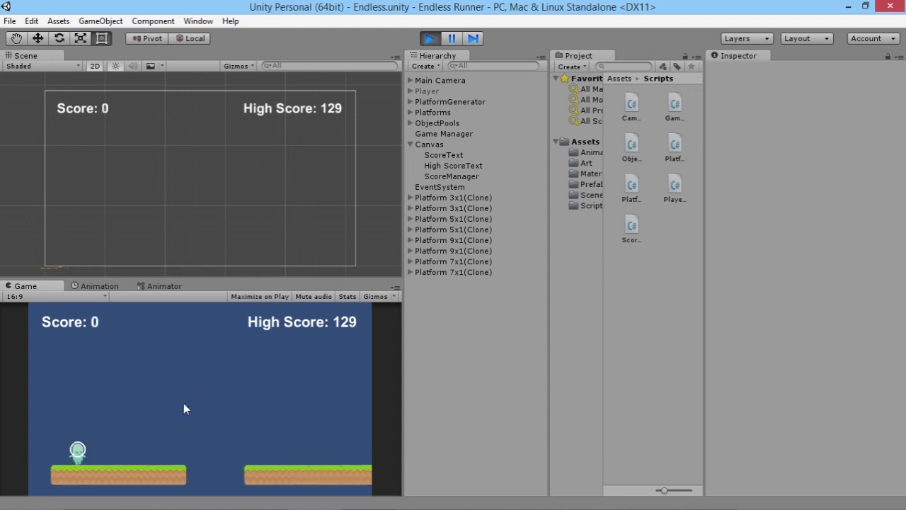
key("ctrl+p")
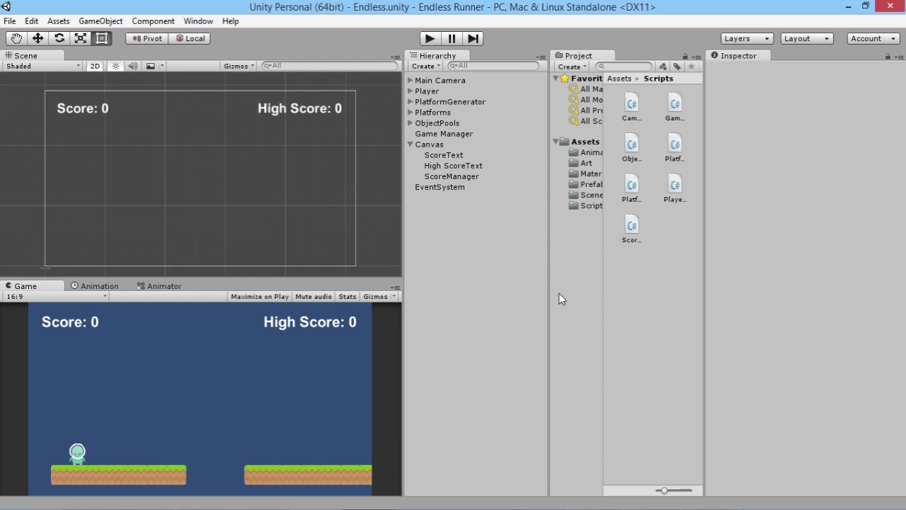
left_click(585, 164)
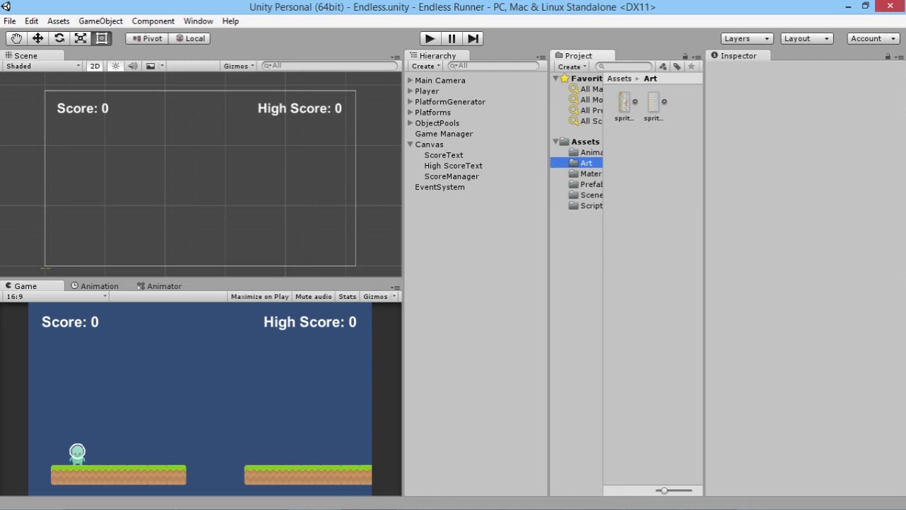
left_click(262, 500)
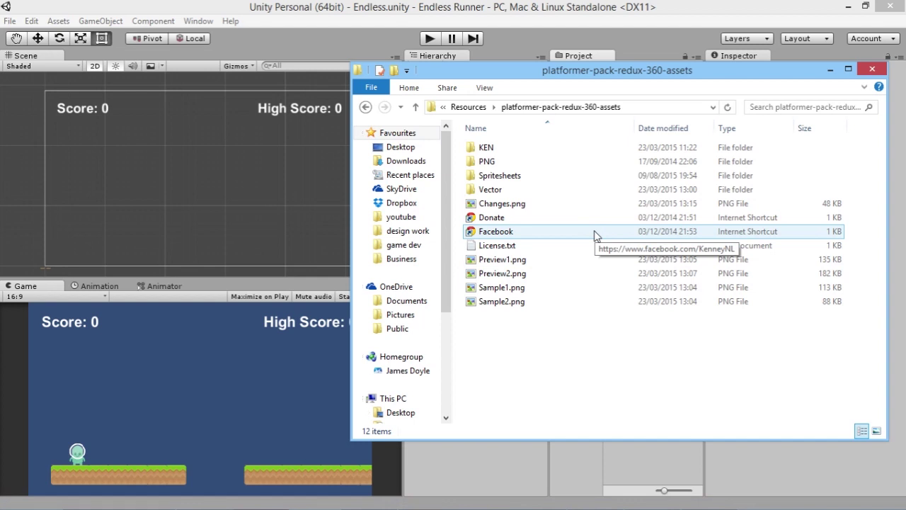
Step: Copy spritesheet_items.png from the Spritesheets folder into Unity's Art folder, then hide Explorer
double_click(493, 177)
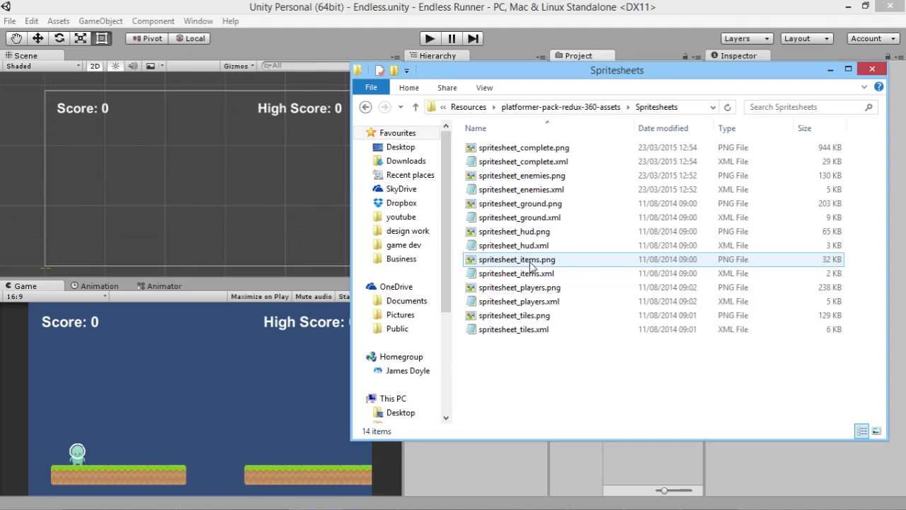
left_click_drag(712, 76, 531, 186)
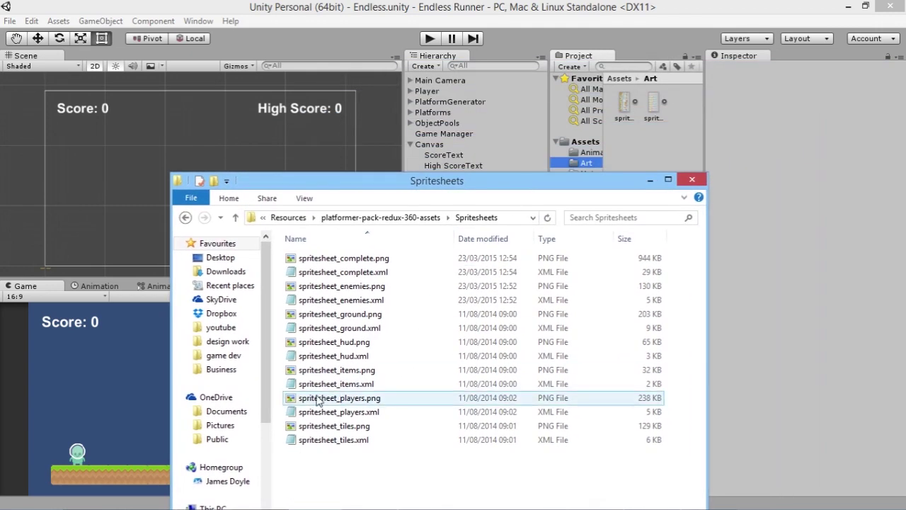
left_click_drag(337, 370, 647, 141)
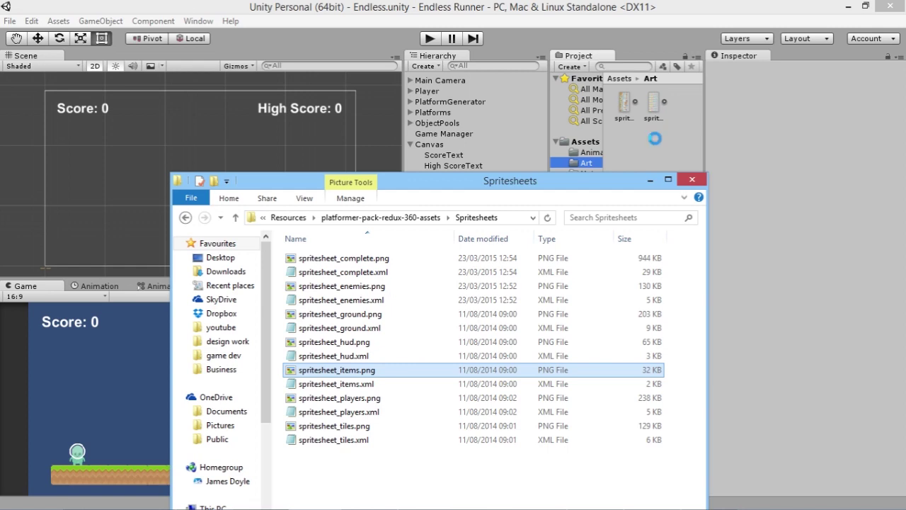
left_click(650, 180)
Step: Set spritesheet_items to Multiple sprite mode with 128 pixels per unit
left_click(678, 103)
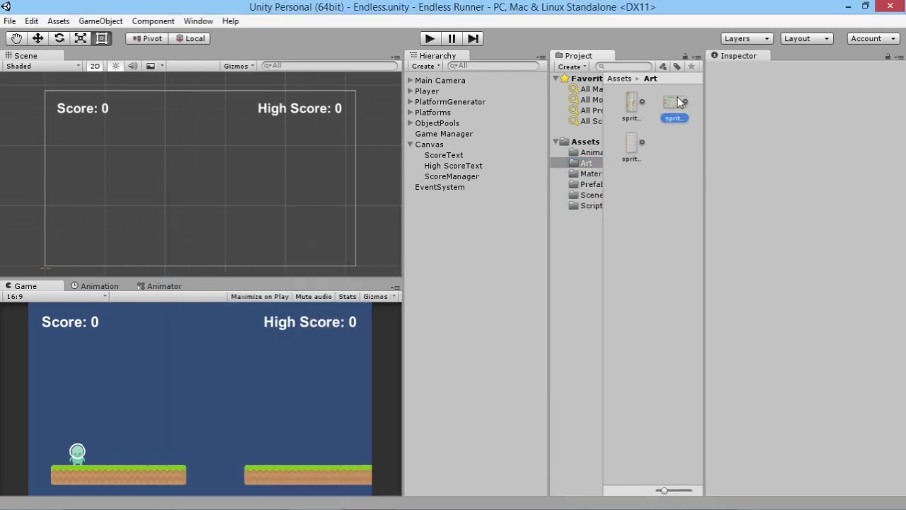
left_click(631, 104)
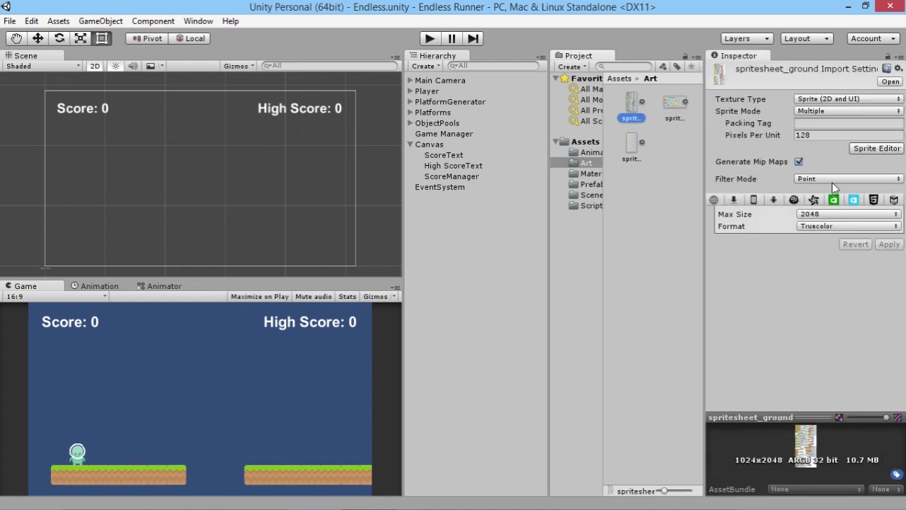
left_click(677, 100)
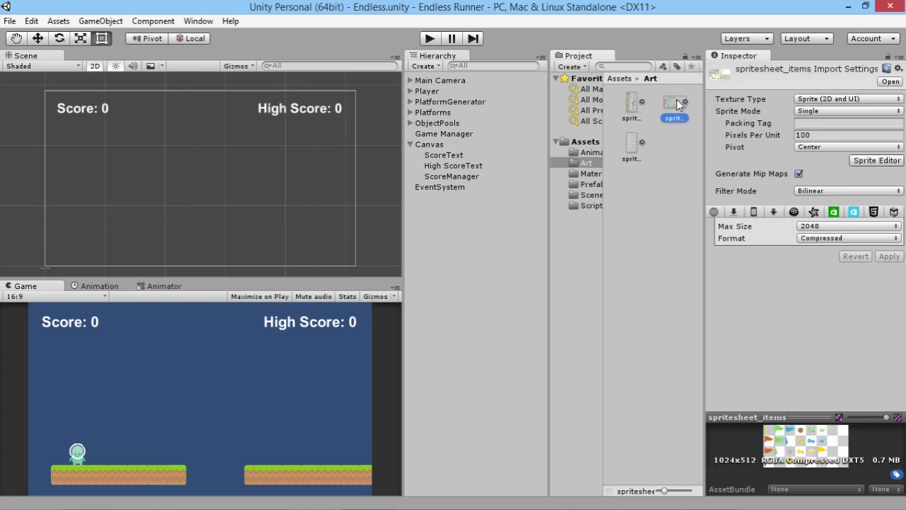
left_click(815, 135)
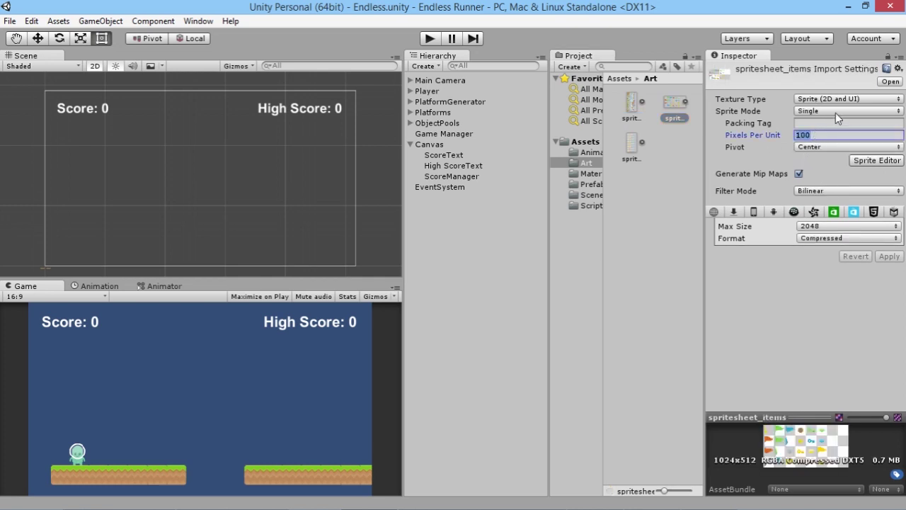
left_click(836, 113)
left_click(838, 147)
left_click(802, 135)
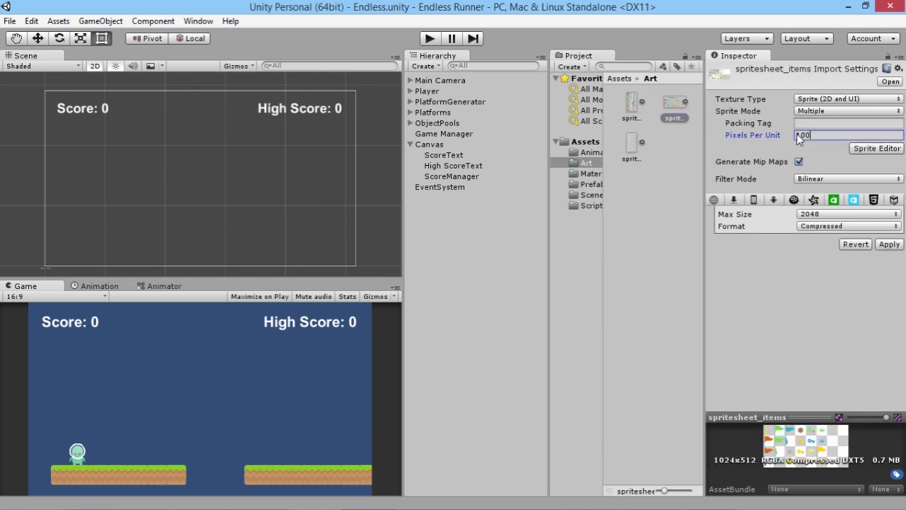
type("128")
Step: Give spritesheet_items Point filtering, max size 1024 and Truecolor format, and apply the settings
left_click(825, 179)
left_click(827, 194)
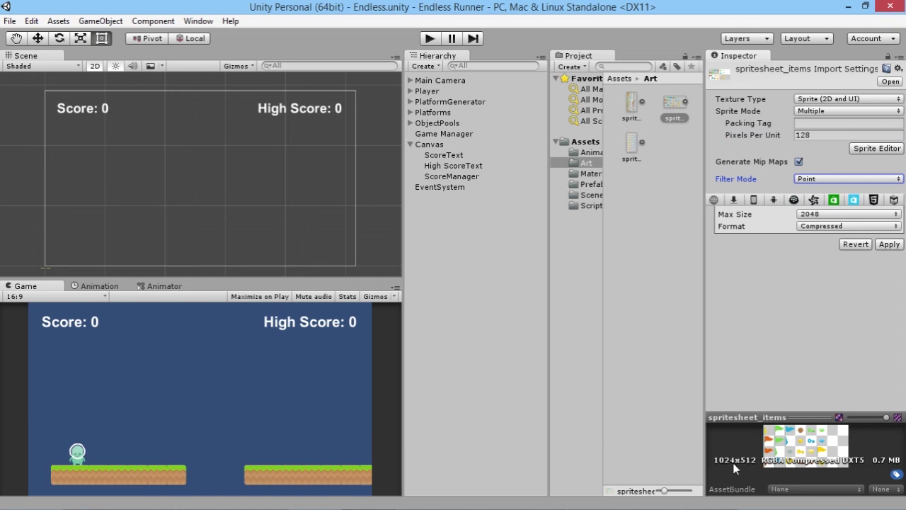
left_click(854, 222)
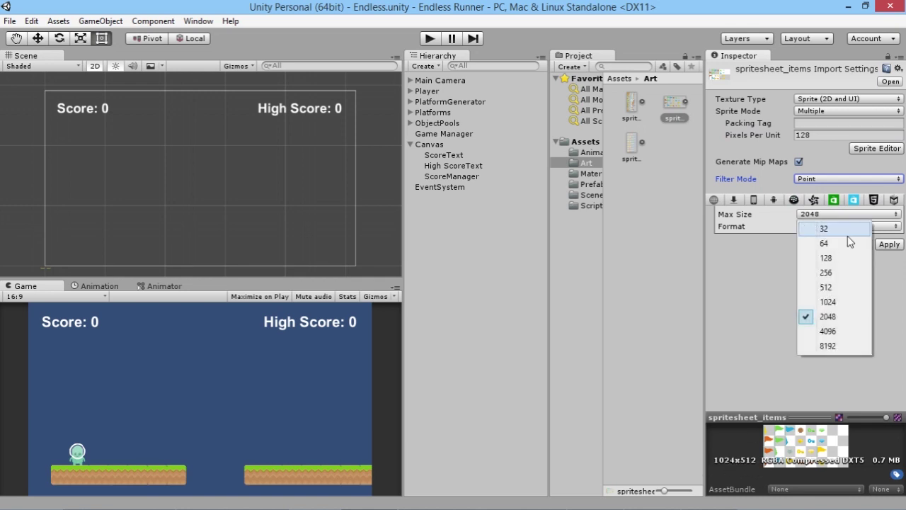
left_click(834, 303)
left_click(807, 226)
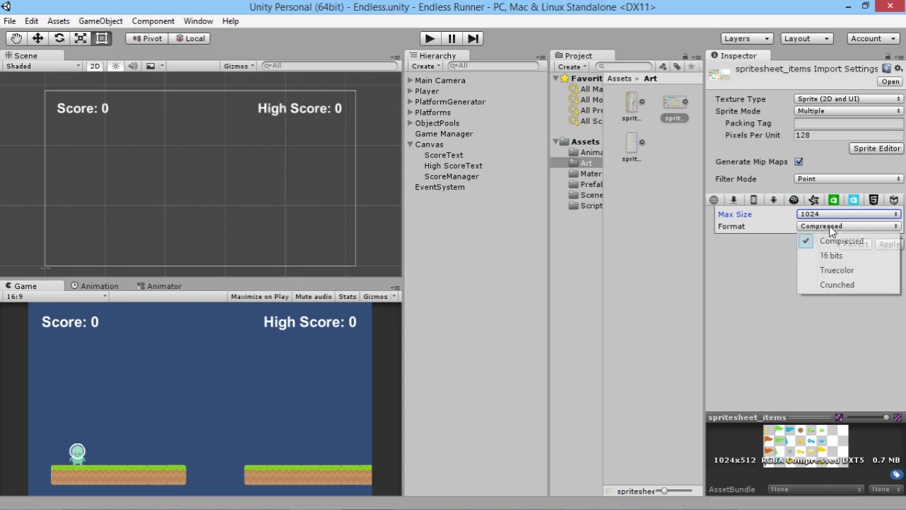
left_click(821, 269)
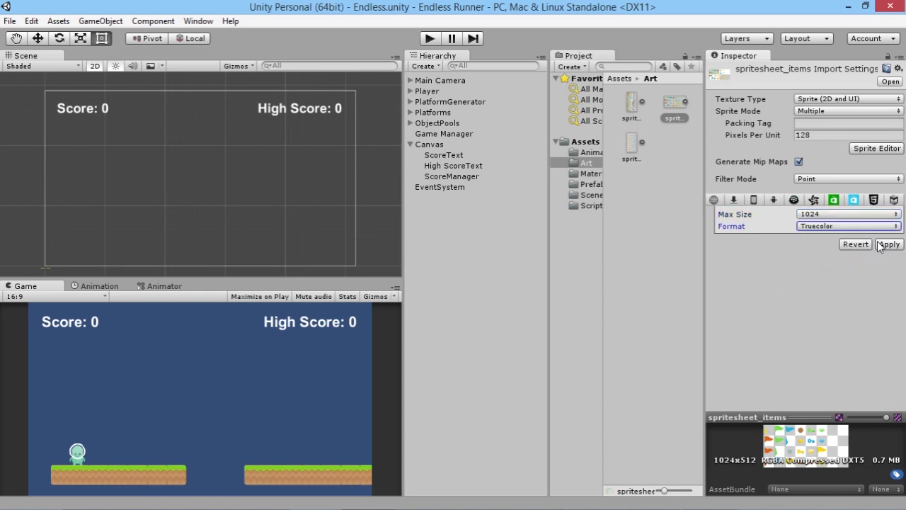
left_click(889, 244)
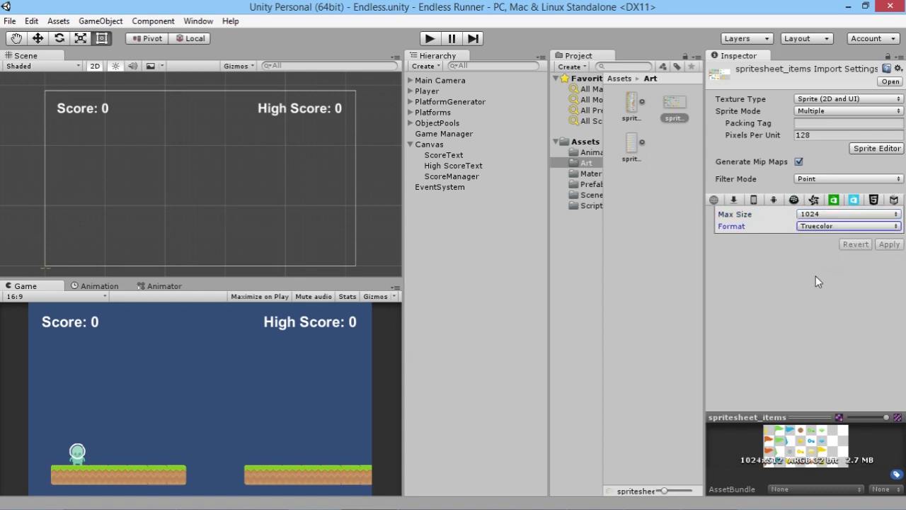
left_click(871, 150)
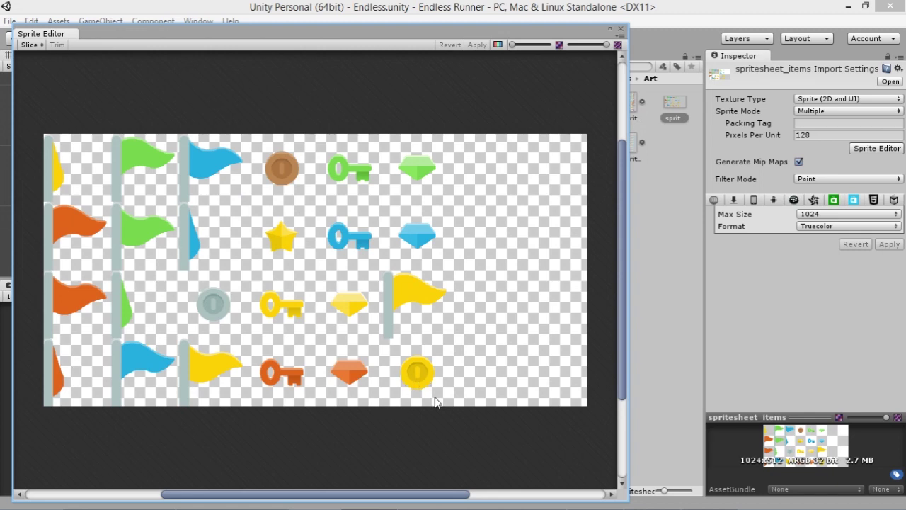
Step: Slice the yellow coin into its own 64×63 sprite, spritesheet_items_0, and close the Sprite Editor
scroll(427, 394, "up", 5)
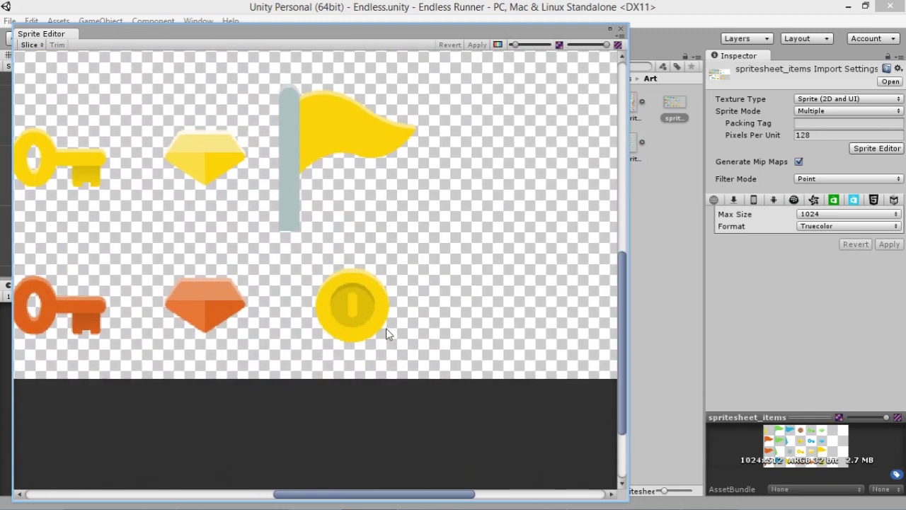
scroll(375, 320, "up", 3)
left_click_drag(276, 247, 394, 373)
left_click_drag(277, 247, 281, 254)
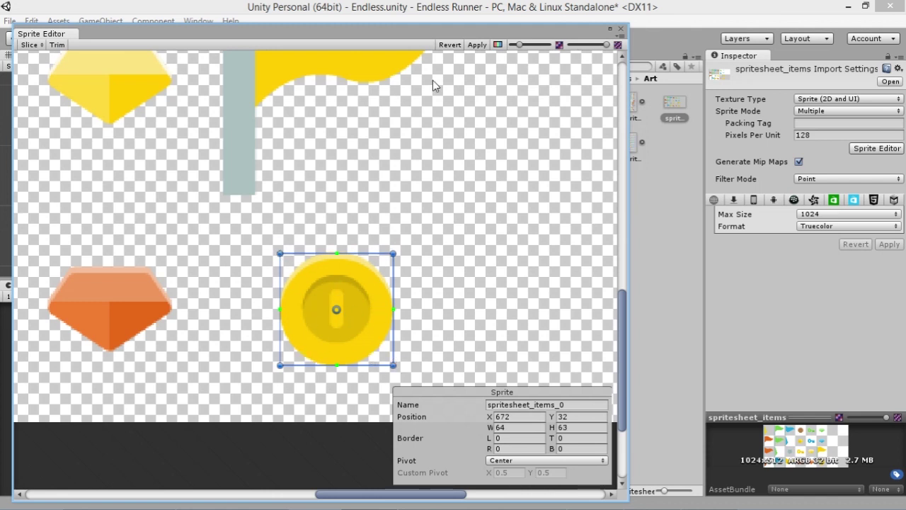
left_click(476, 44)
left_click(620, 28)
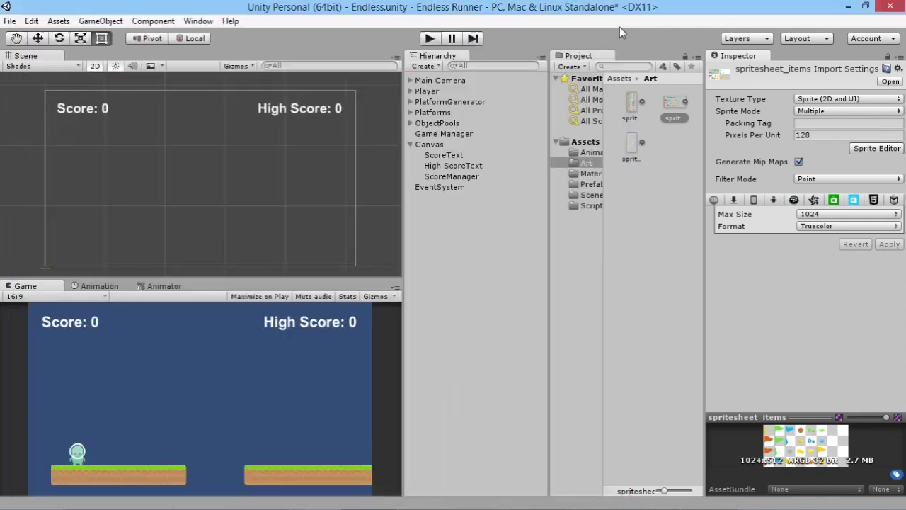
Step: Expand spritesheet_items to show the spritesheet_items_0 coin sprite beneath it
left_click(686, 102)
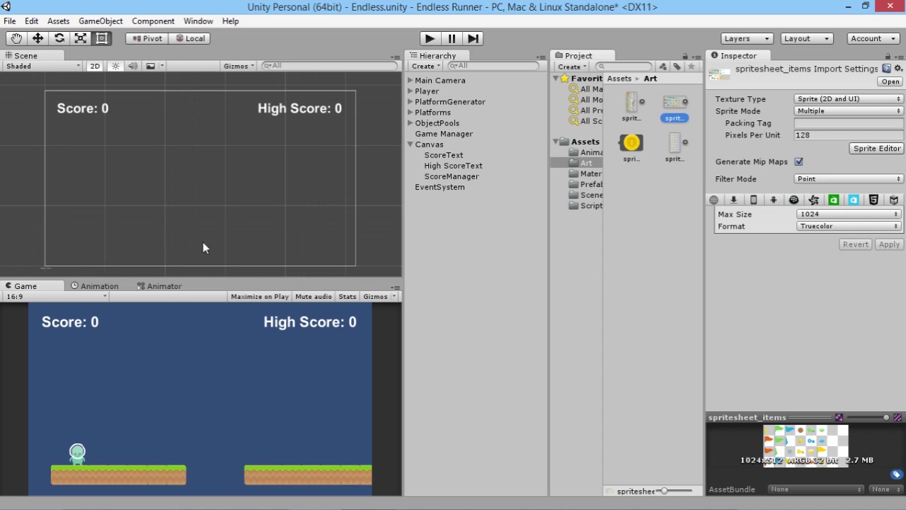
Step: Select and frame the Player, then zoom out and pan the view to show the platforms
left_click(429, 93)
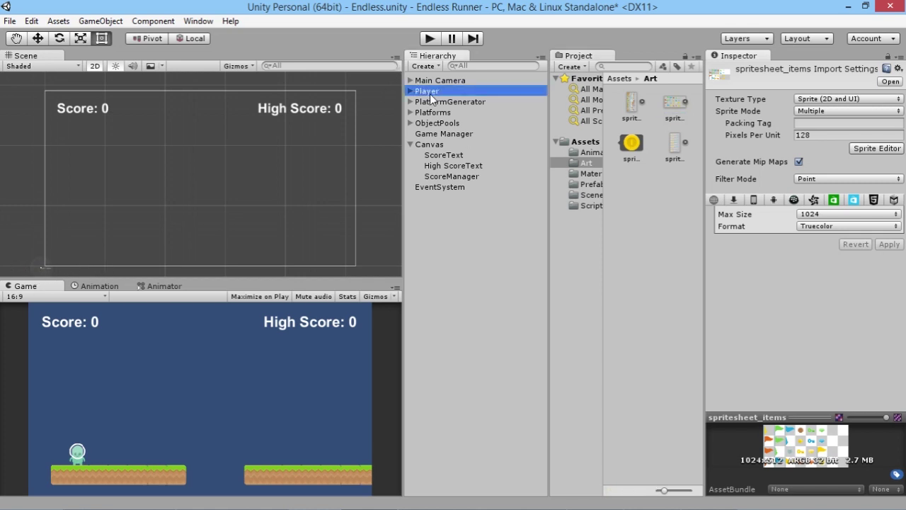
double_click(430, 92)
scroll(192, 177, "down", 2)
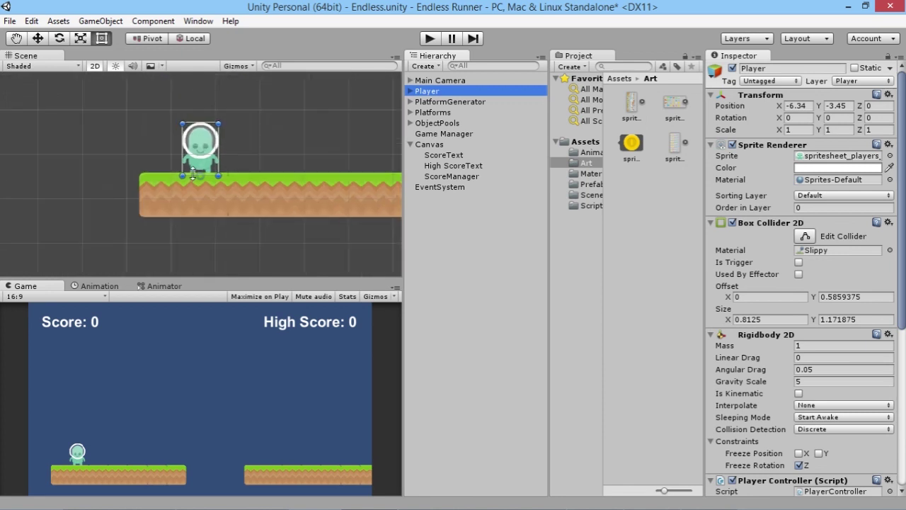
scroll(192, 177, "down", 4)
middle_click_drag(300, 177, 146, 188)
scroll(234, 174, "down", 1)
middle_click_drag(237, 177, 249, 194)
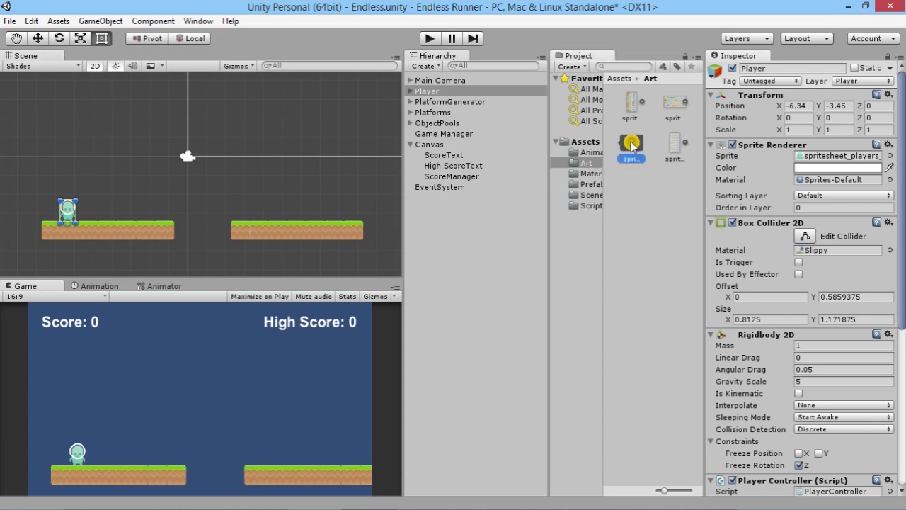
Step: Place the coin sprite just above the right platform at X 3.78, Y -2.59
left_click_drag(256, 189, 256, 188)
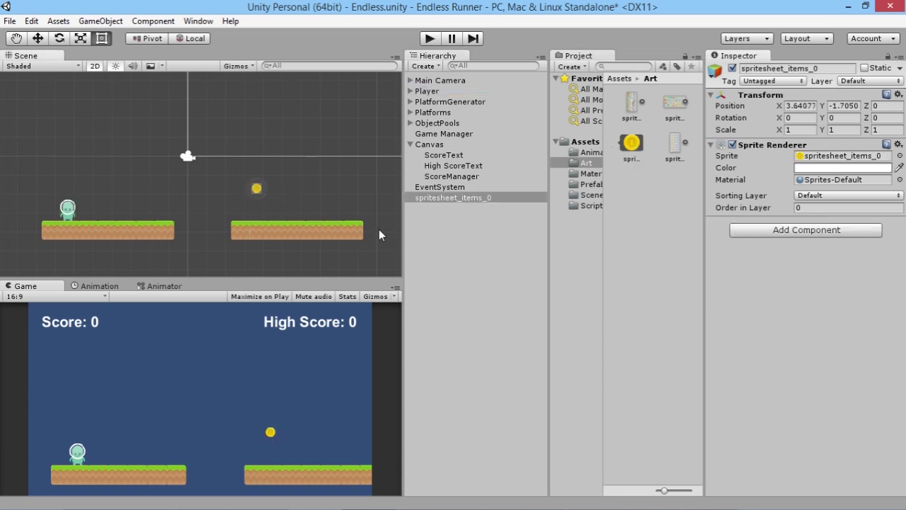
key("w")
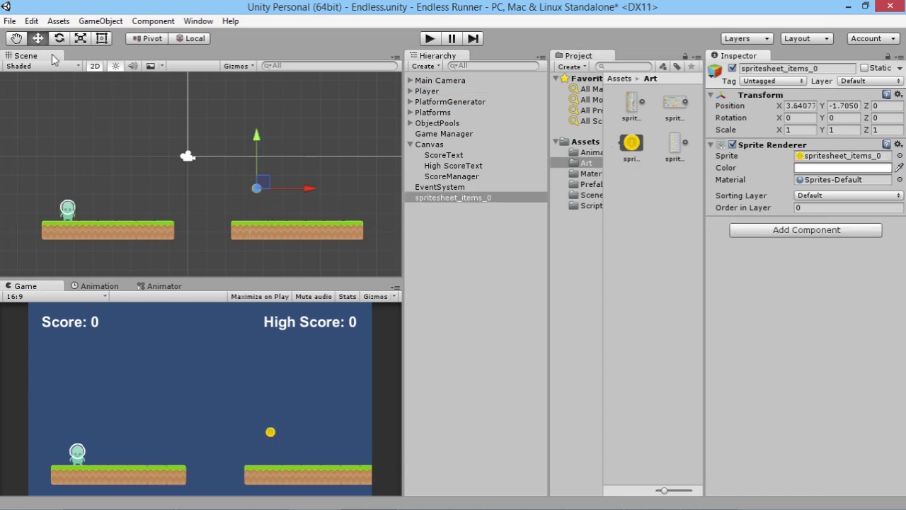
left_click_drag(262, 184, 264, 200)
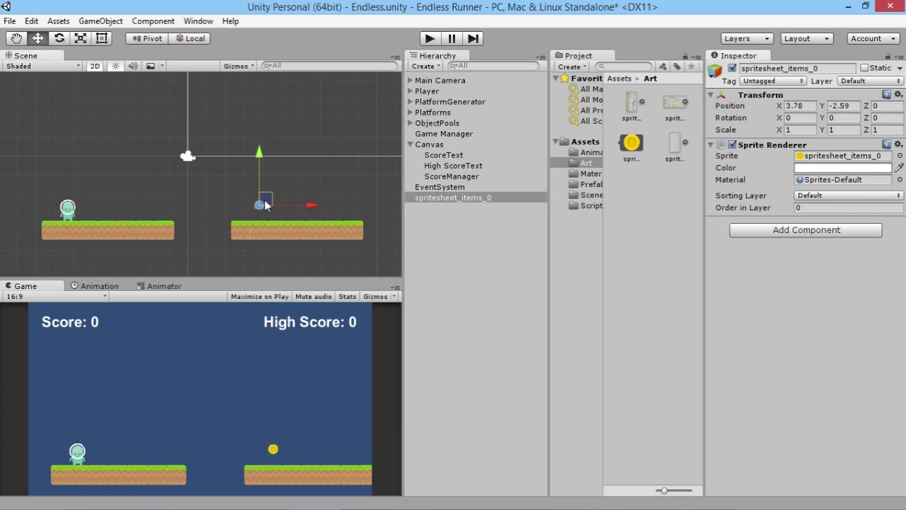
key("t")
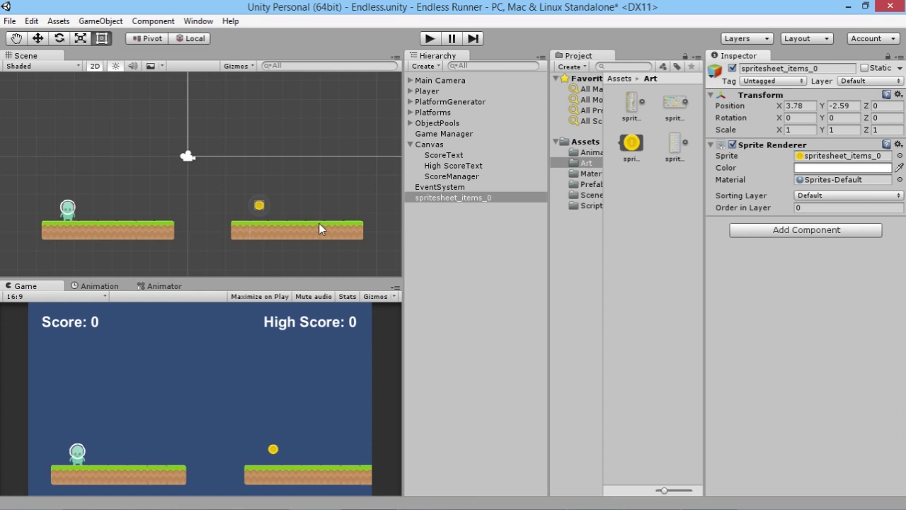
Step: Add a Circle Collider 2D of radius 0.25 to the coin and check its fit up close
left_click(829, 234)
key("BackSpace")
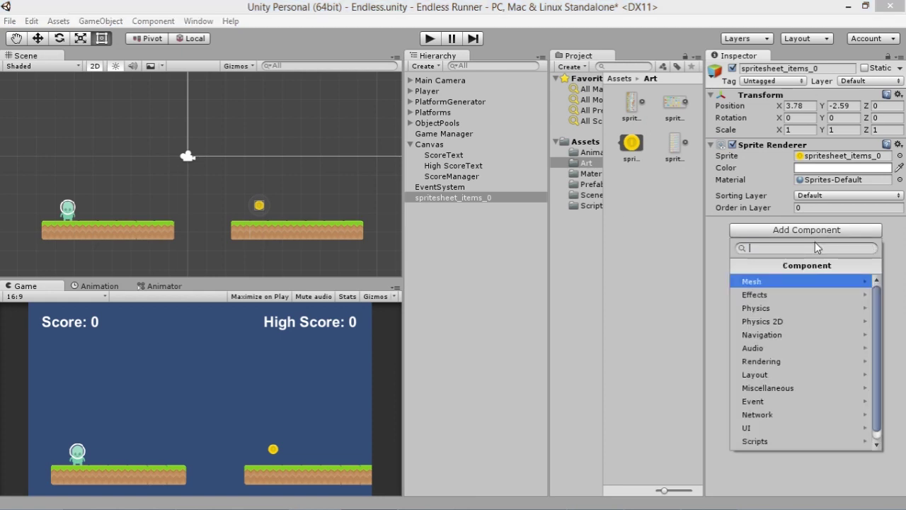
type("circ")
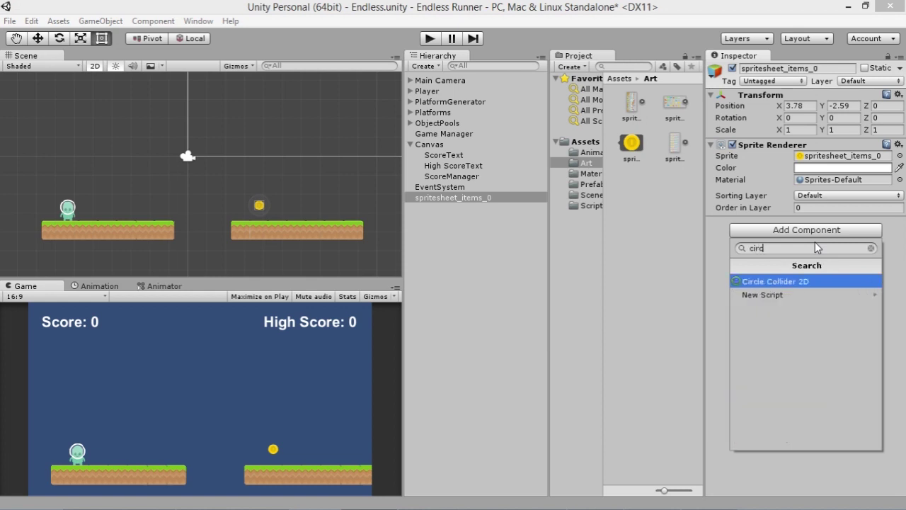
key("Return")
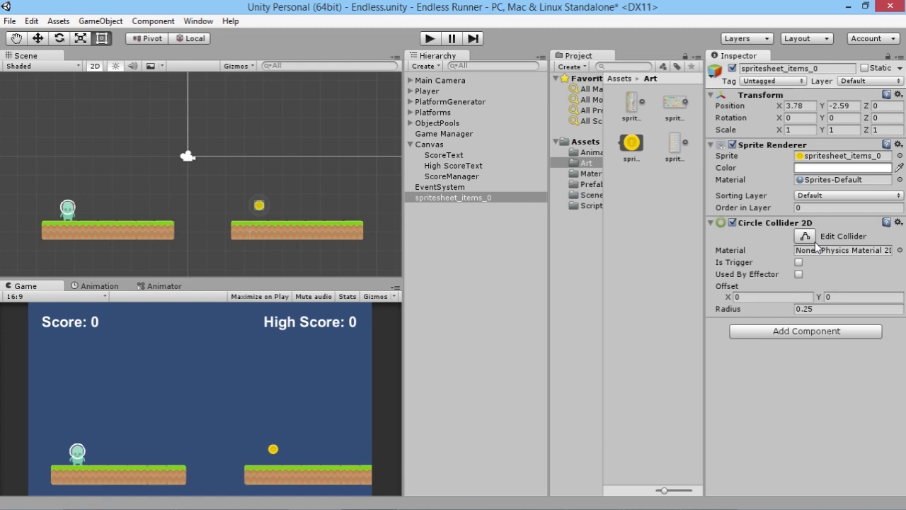
scroll(263, 236, "up", 3)
middle_click_drag(263, 236, 227, 262)
scroll(177, 180, "up", 8)
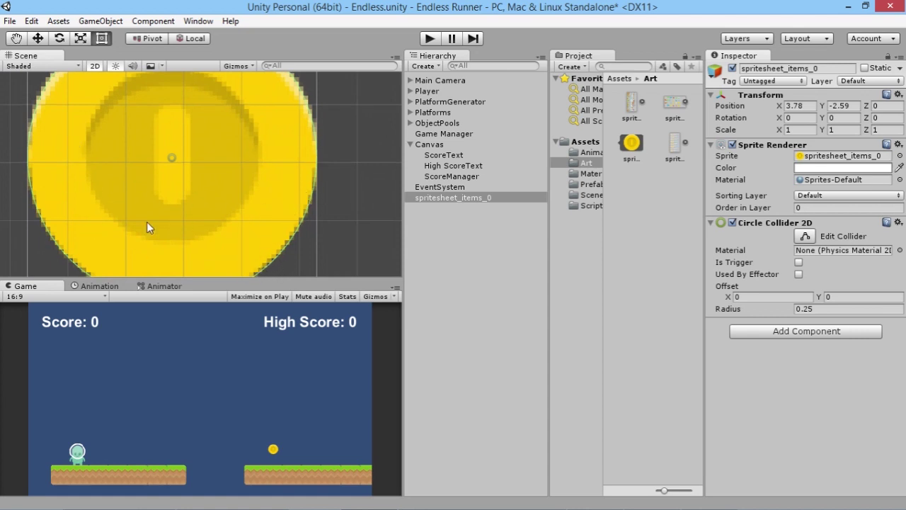
scroll(155, 163, "down", 5)
scroll(197, 172, "down", 3)
middle_click_drag(202, 172, 297, 192)
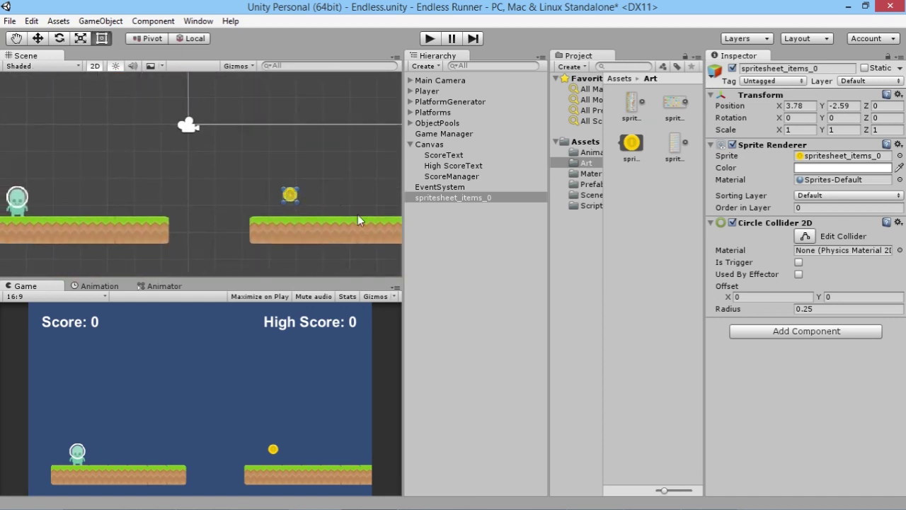
left_click(429, 38)
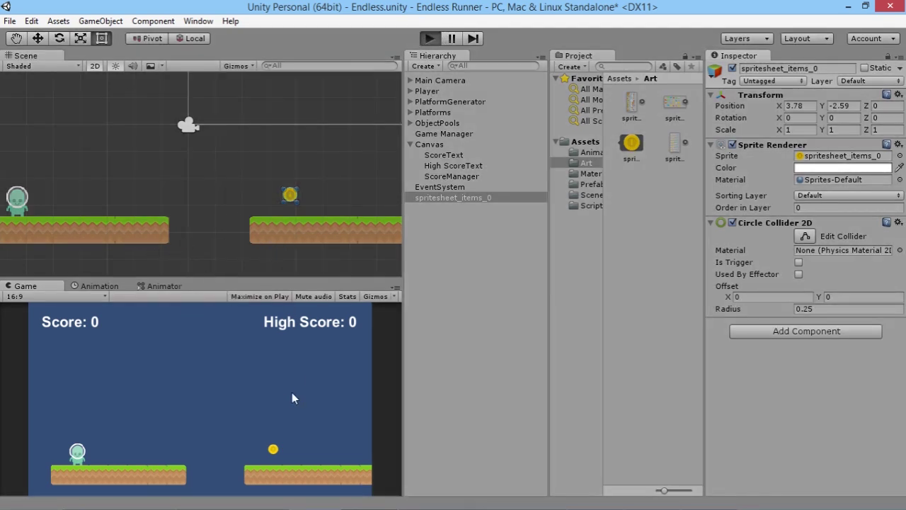
left_click(269, 468)
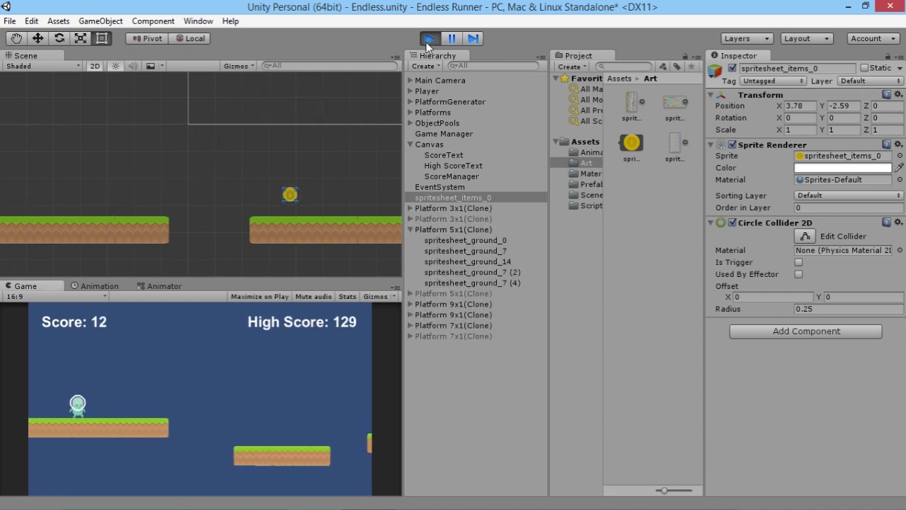
left_click(430, 39)
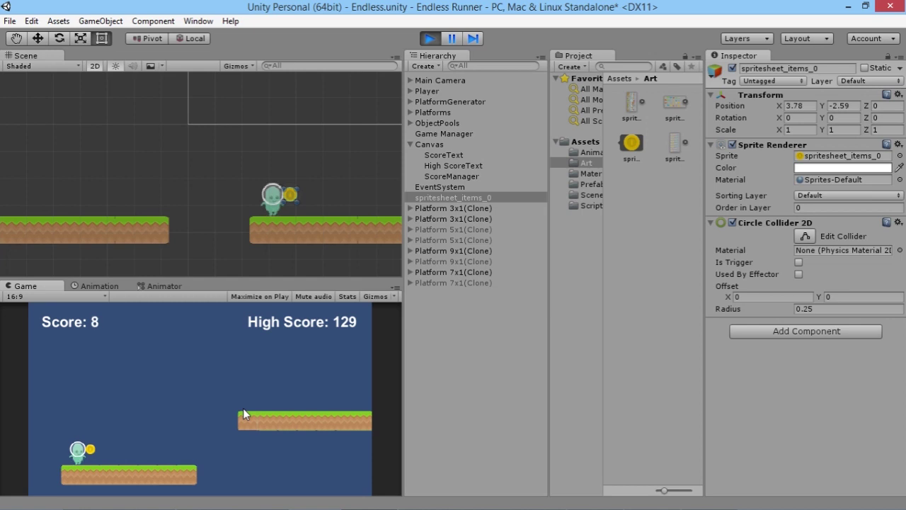
left_click(430, 38)
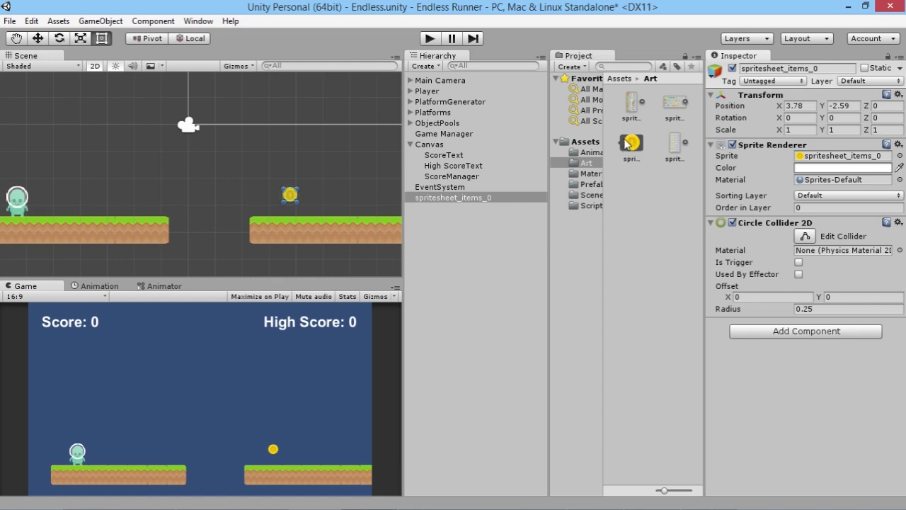
Step: Rename spritesheet_items_0 to 'coin', make its Circle Collider 2D a trigger, and list Scripts
left_click(464, 197)
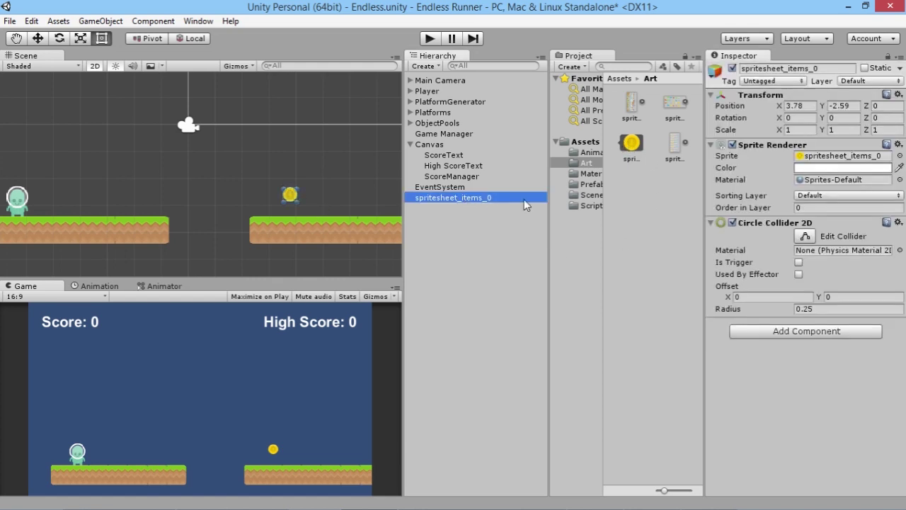
left_click(461, 197)
type("coin")
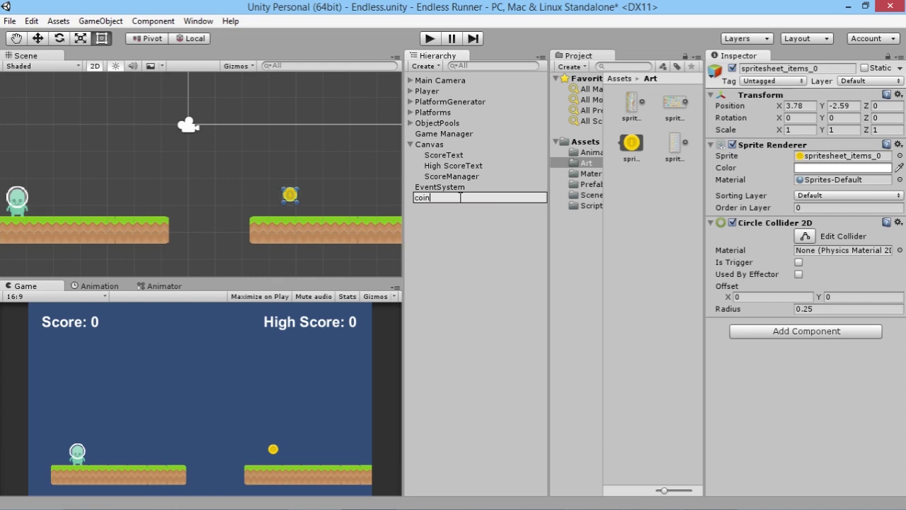
key("Return")
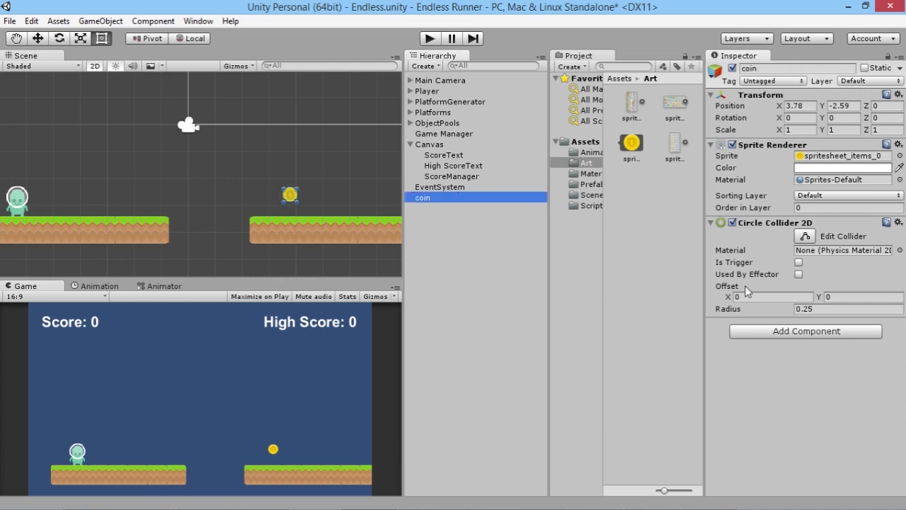
left_click(799, 262)
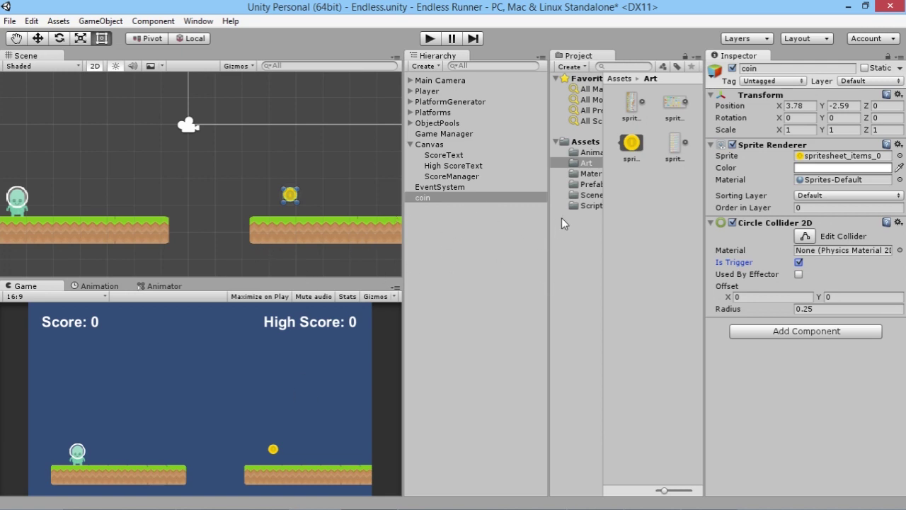
left_click(590, 205)
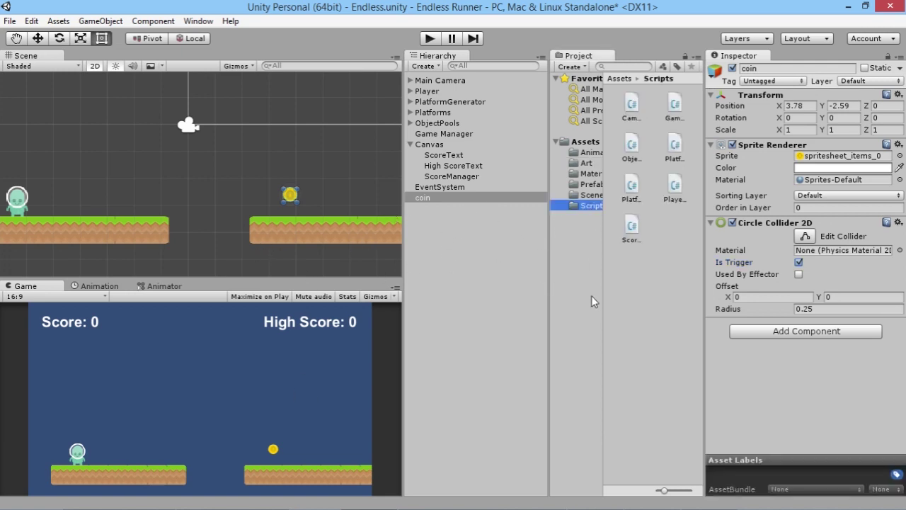
Step: Create a C# script named pickupPoints in the Scripts folder and open it for editing
left_click(667, 226)
right_click(668, 226)
mouse_move(680, 236)
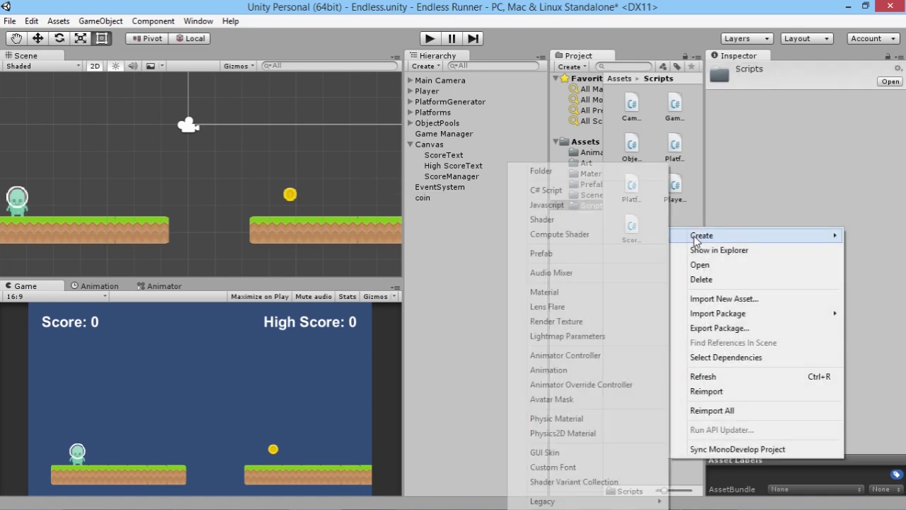
left_click(549, 189)
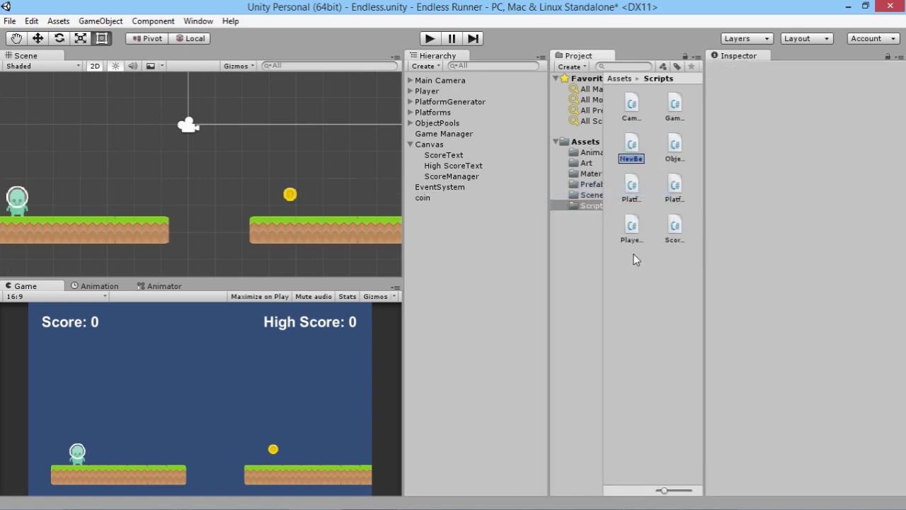
type("pickup")
key("ctrl+a")
type("Points")
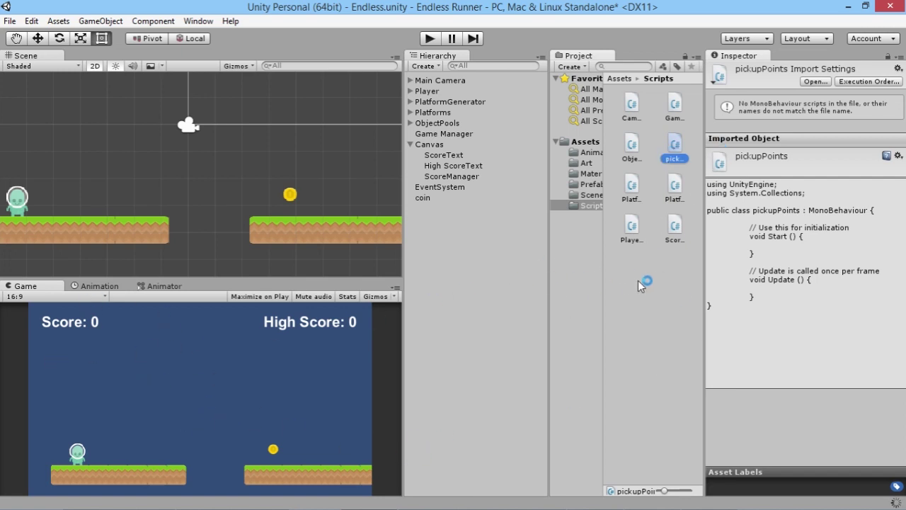
double_click(690, 145)
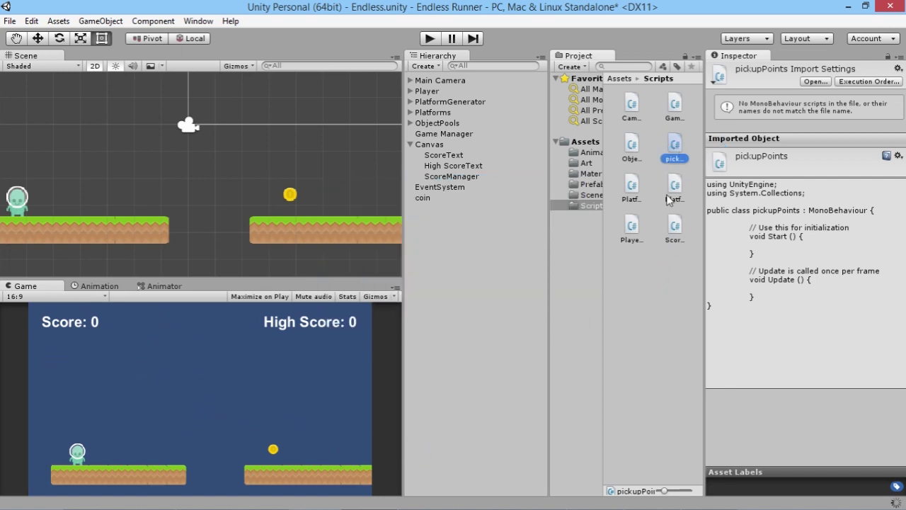